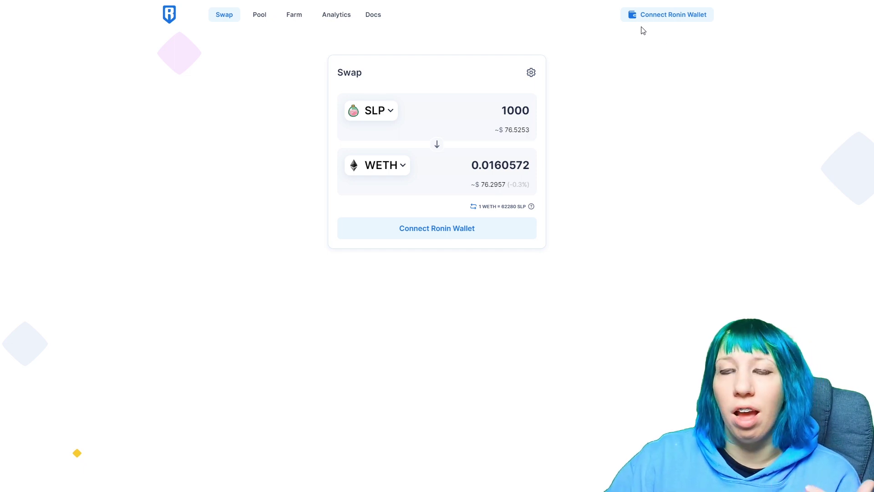
Accept the Terms of Service and connect the Ronin wallet, showing 1285 SLP and 0.0134079 WETH.
click(685, 15)
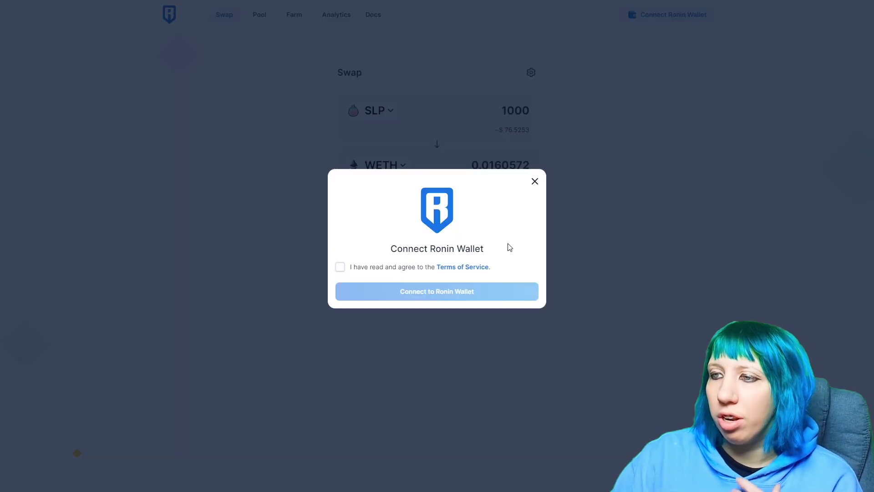
click(396, 267)
click(413, 292)
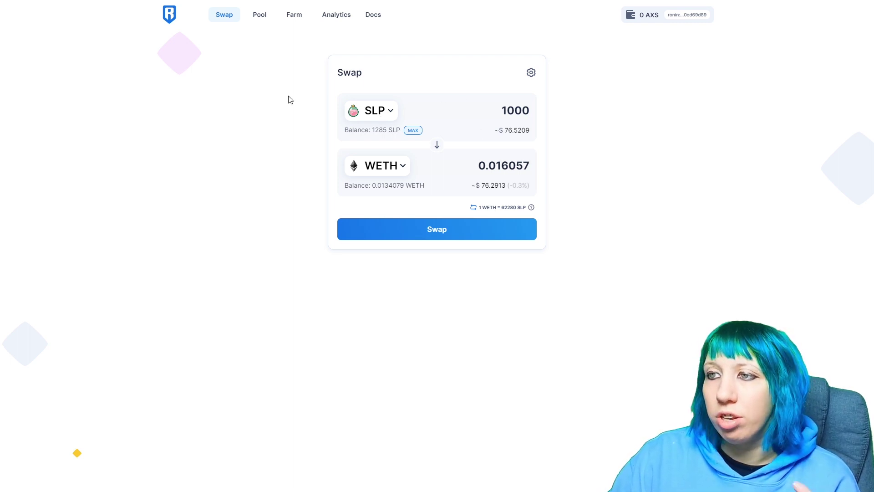
click(383, 117)
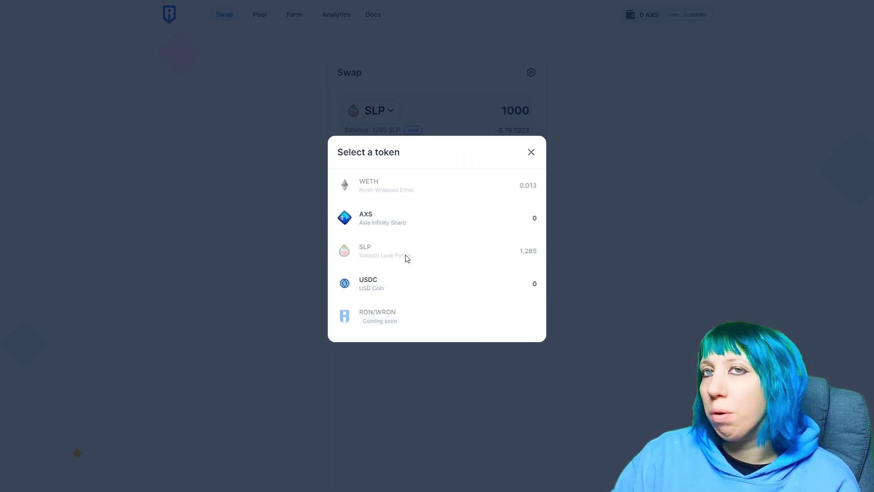
click(605, 209)
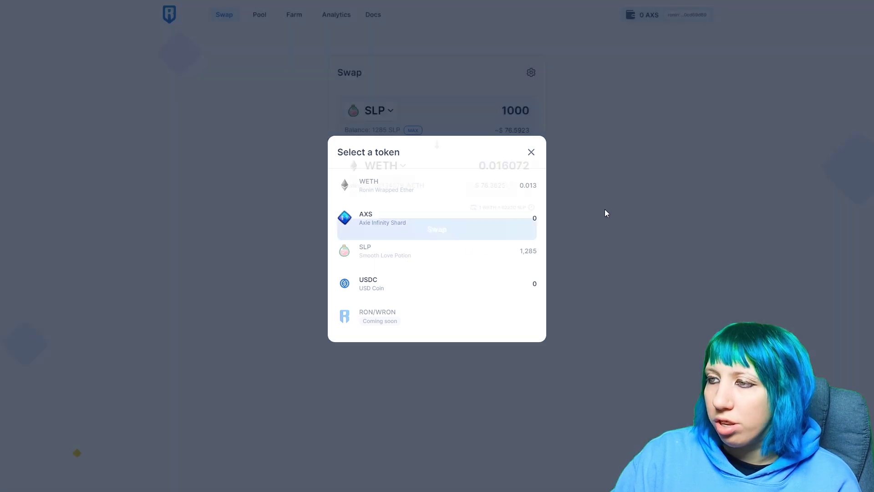
click(354, 172)
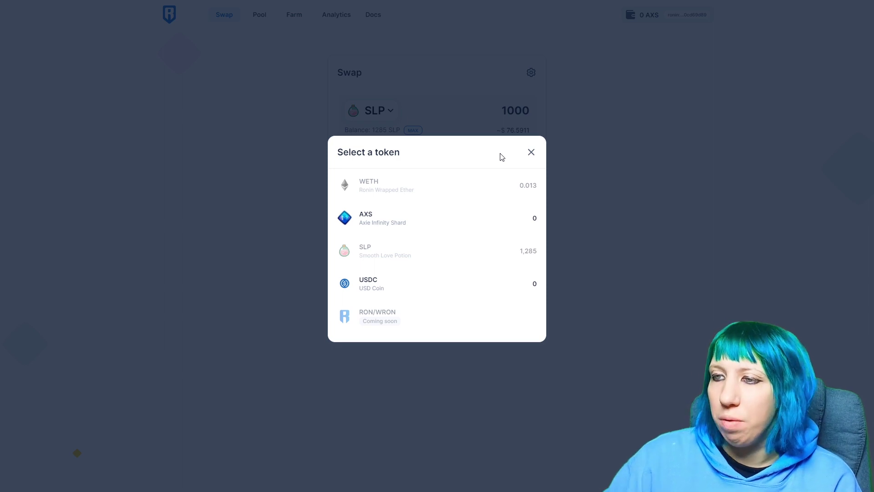
click(531, 153)
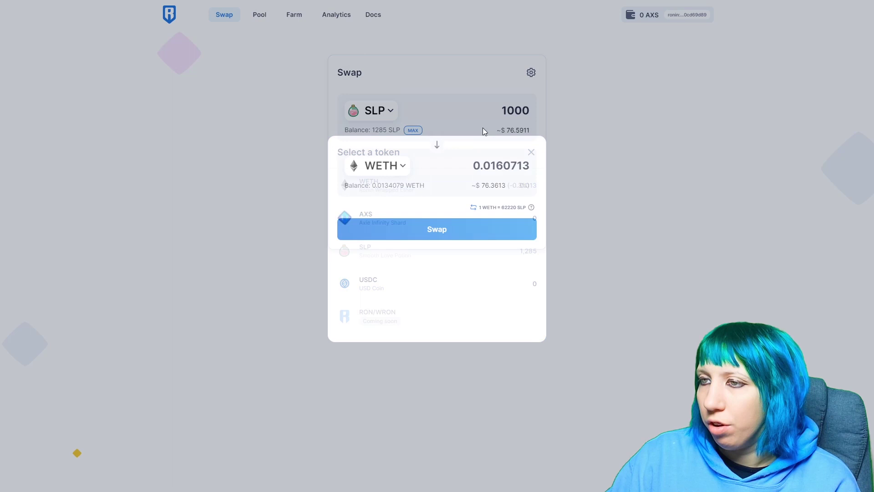
drag(530, 110, 499, 111)
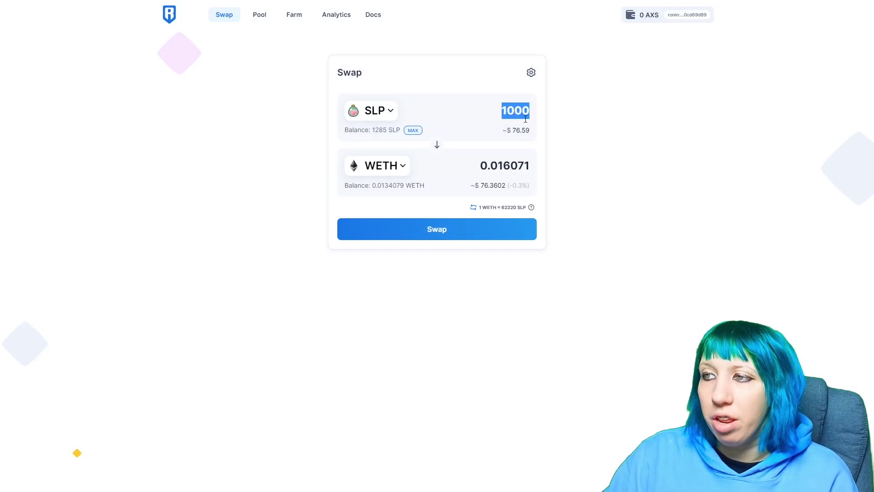
click(484, 115)
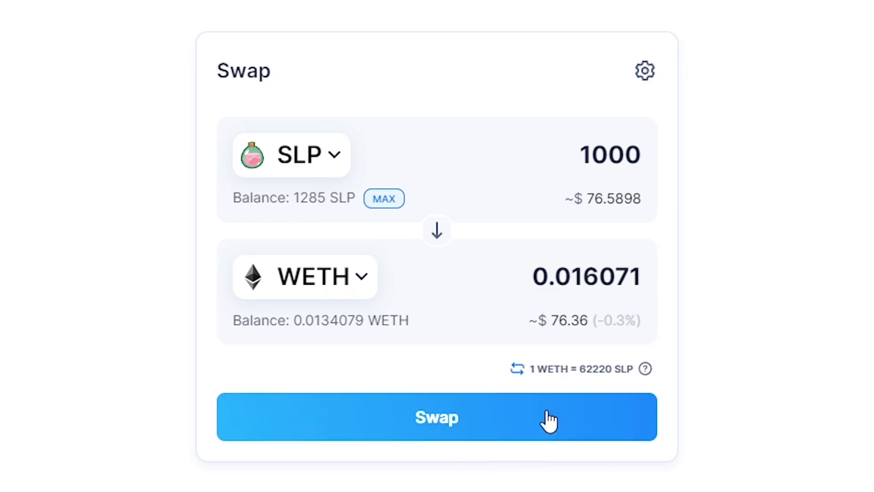
Review the 1000 SLP to WETH swap, refresh the quote to 0.0160701 WETH, and dismiss the confirmation.
click(470, 413)
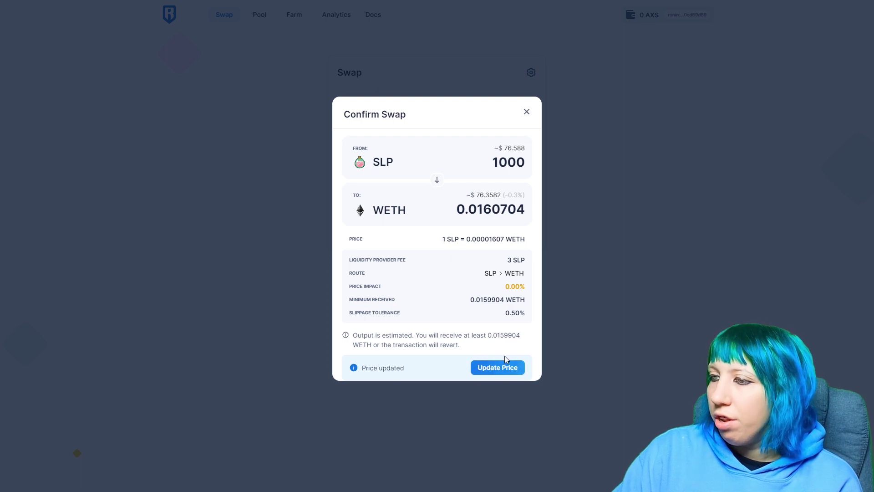
click(511, 367)
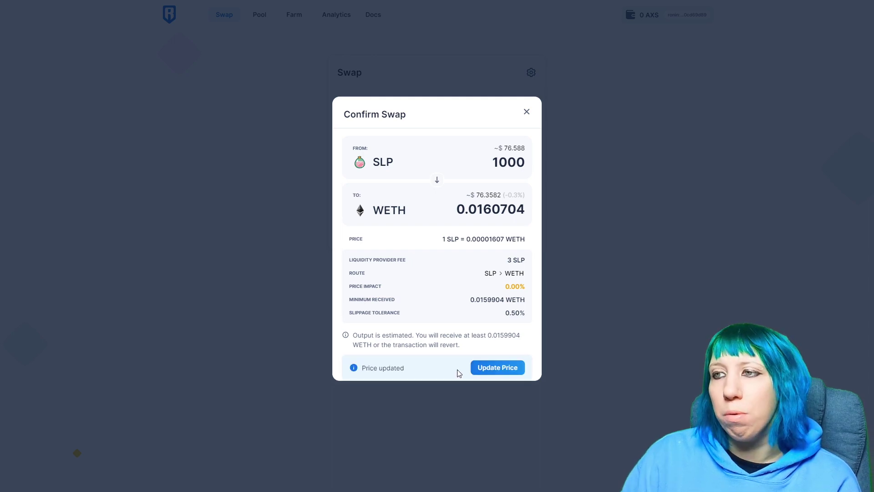
click(527, 113)
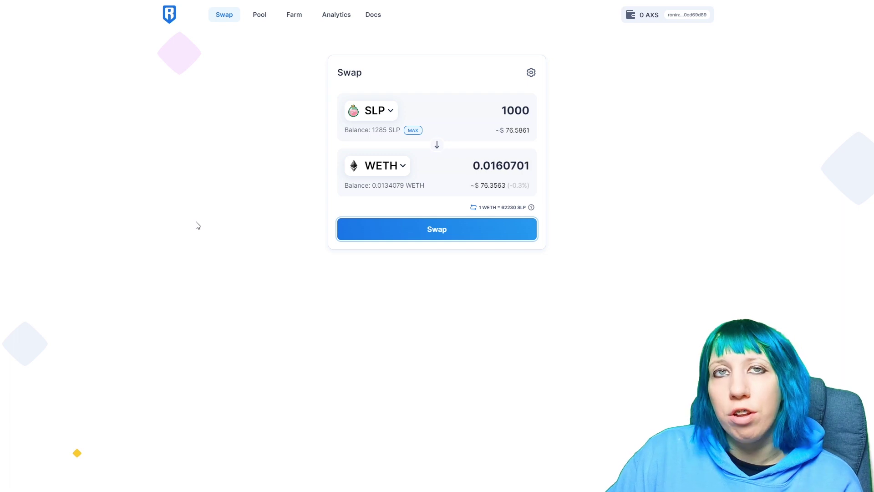
Start adding liquidity on the Pool page with SLP as the first token and WETH as the second.
click(250, 20)
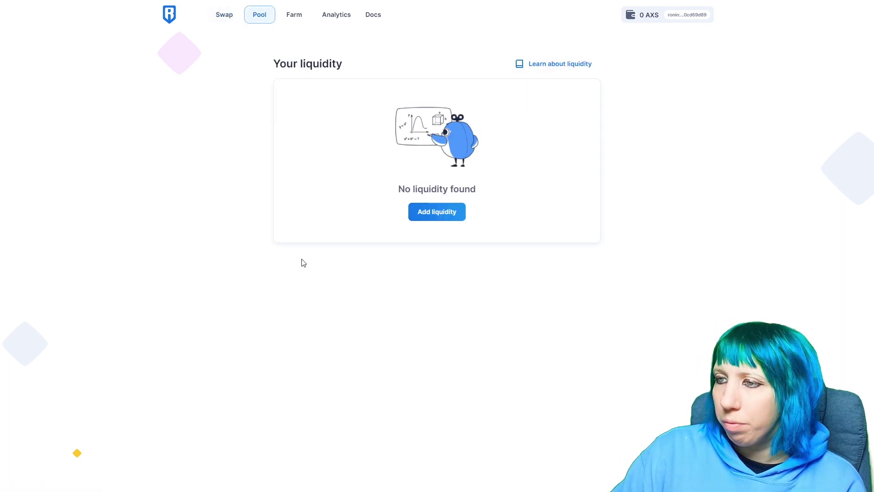
click(451, 215)
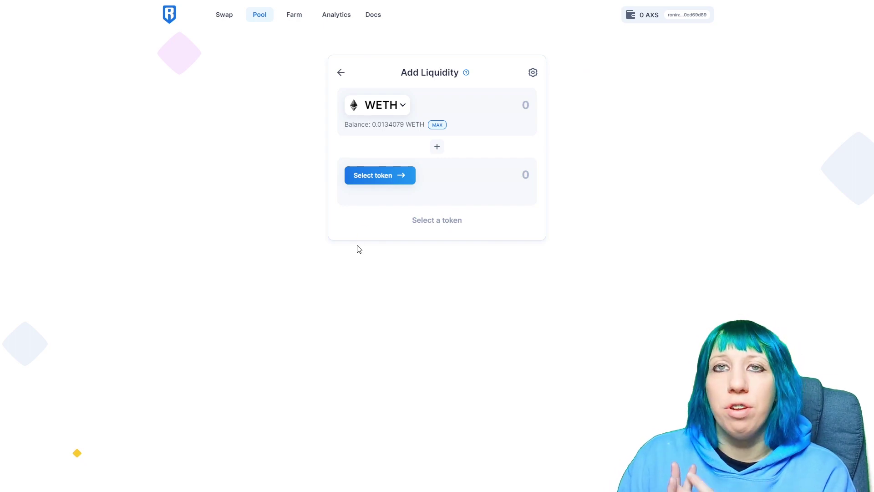
click(387, 105)
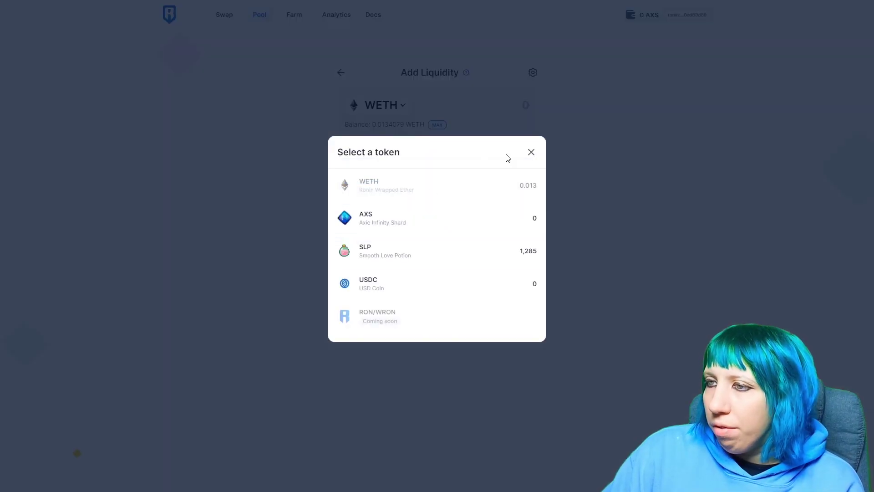
click(531, 152)
click(402, 109)
click(384, 242)
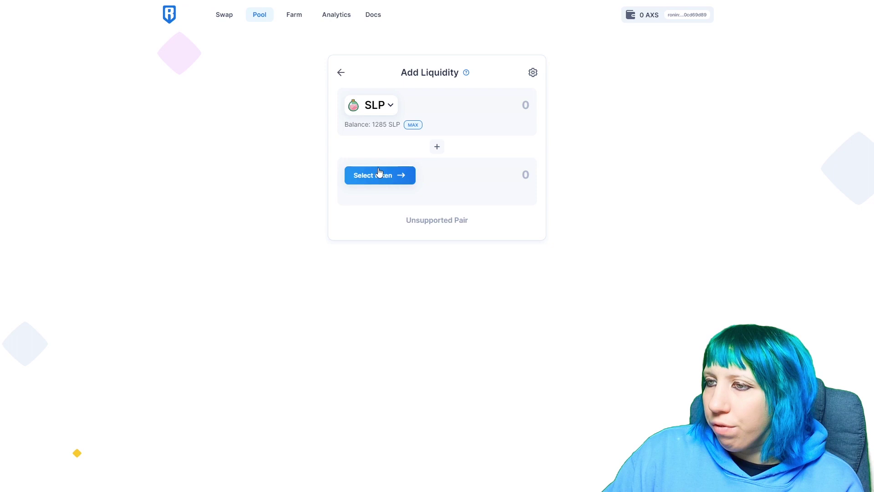
click(381, 175)
click(388, 188)
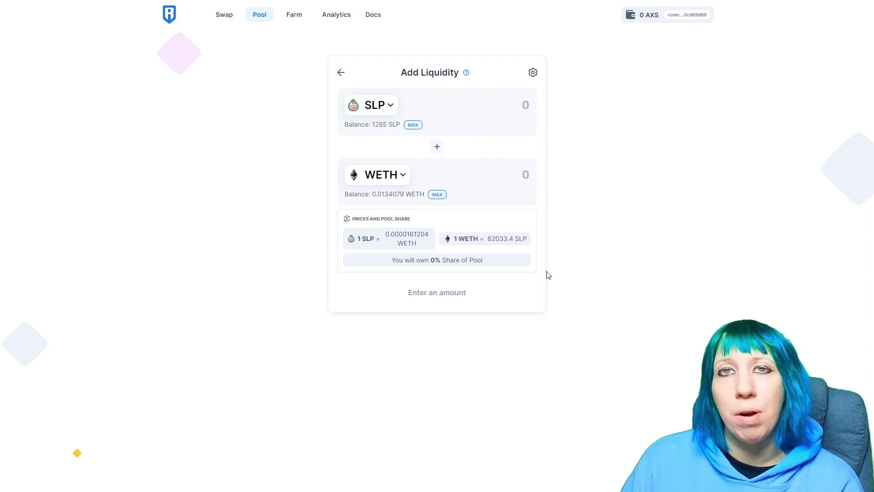
Enter 466 SLP as the liquidity amount, then return to the Pool overview.
click(493, 132)
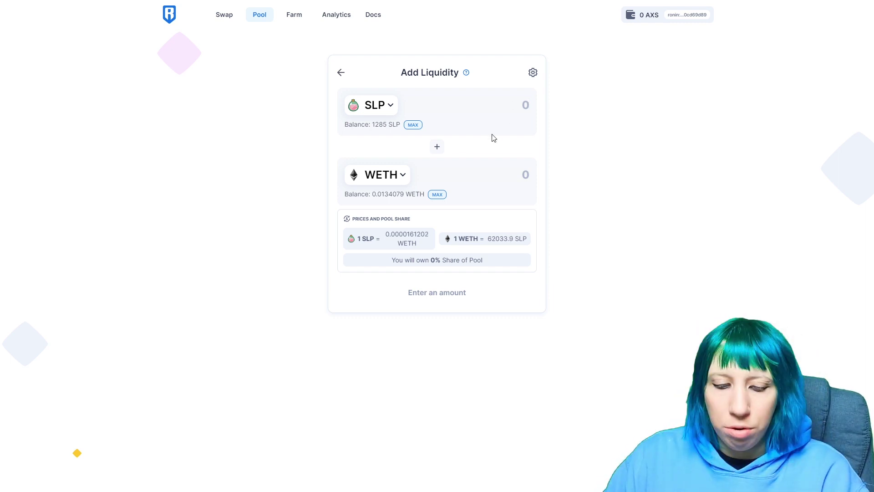
text(4666)
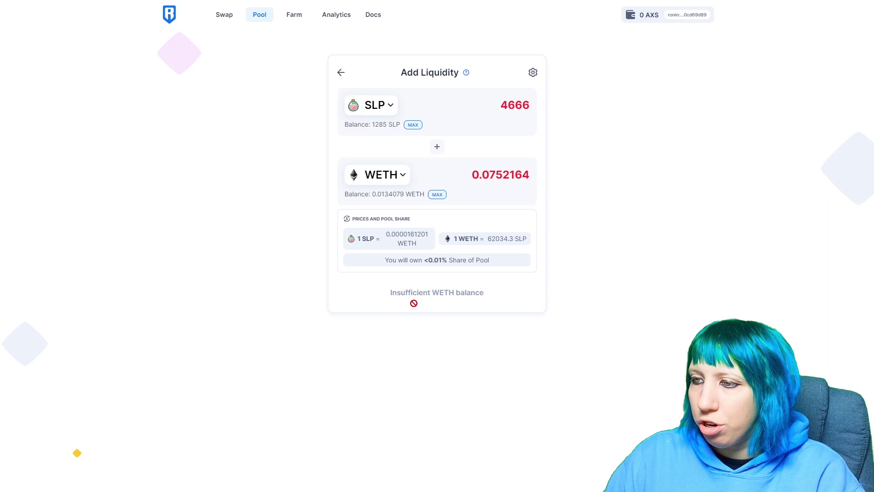
key(BackSpace)
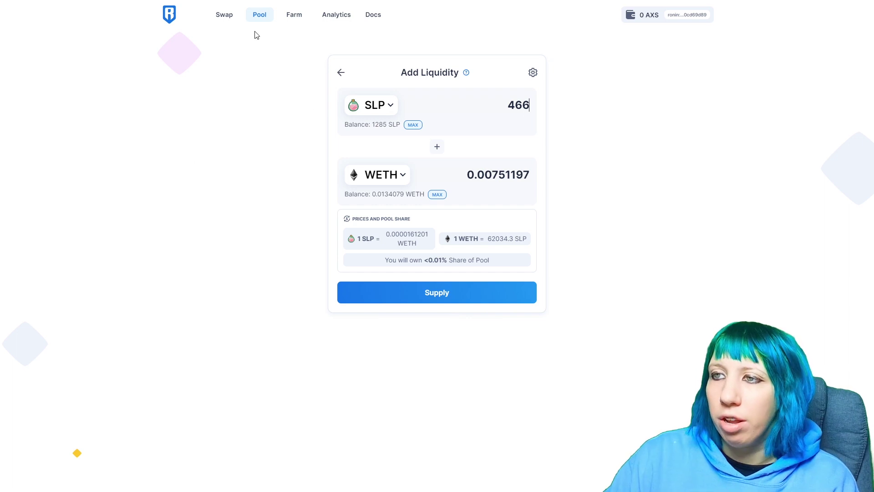
click(340, 72)
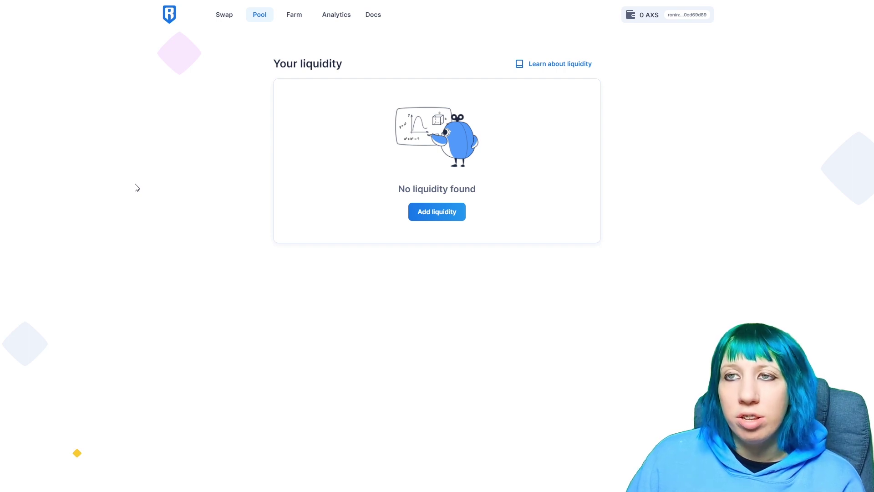
Open the Farm page and expand the SLP/WETH farm, showing 1.216 WRON claimable.
click(290, 24)
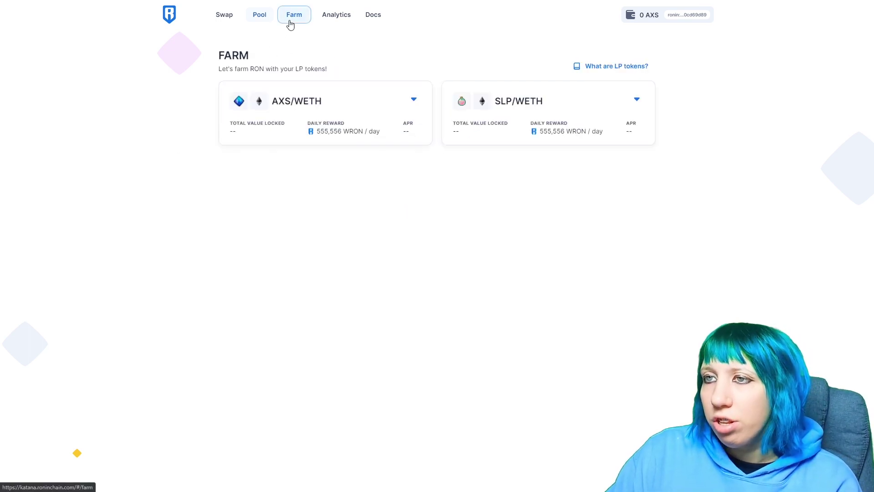
click(486, 139)
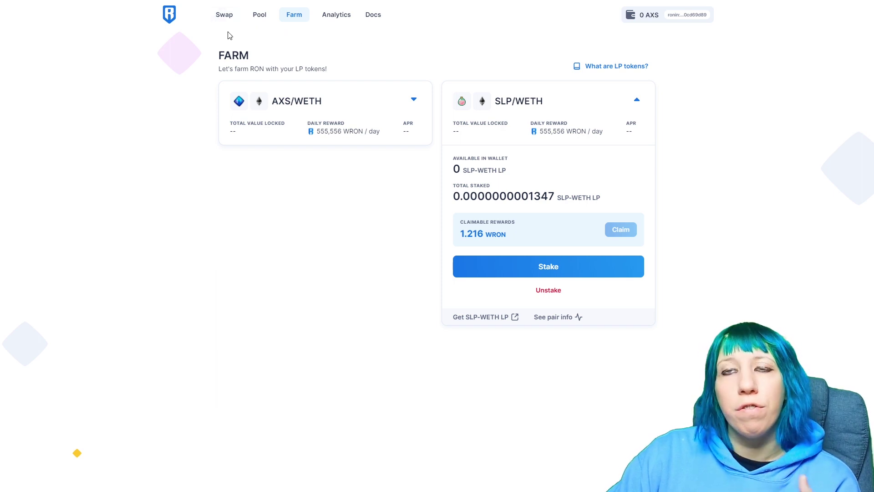
Pass through the Swap and Pool pages back to the Farm page listing AXS/WETH and SLP/WETH.
click(223, 15)
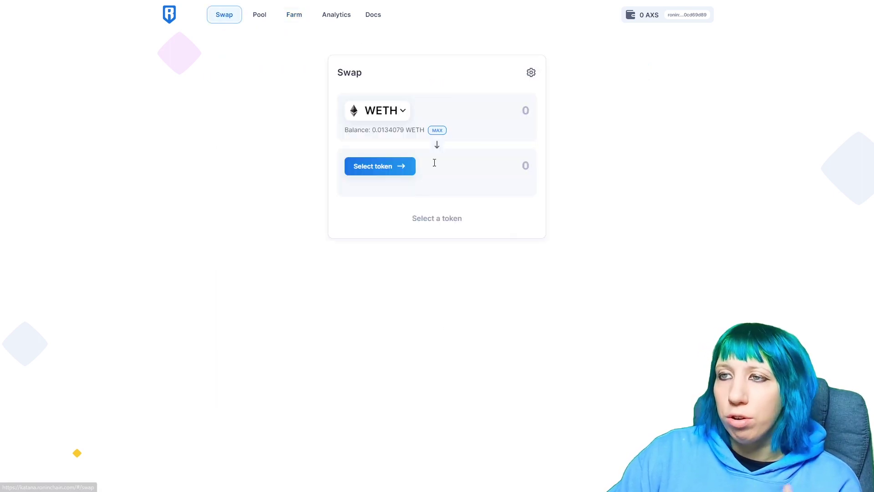
click(259, 18)
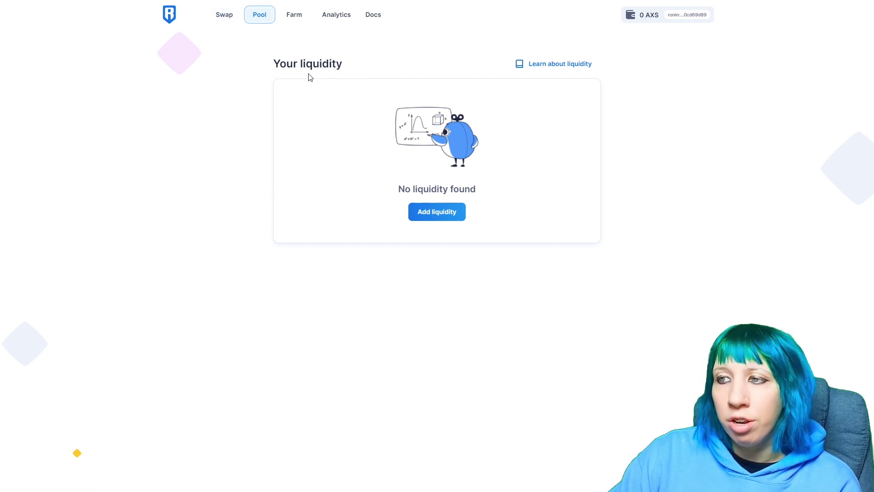
click(305, 23)
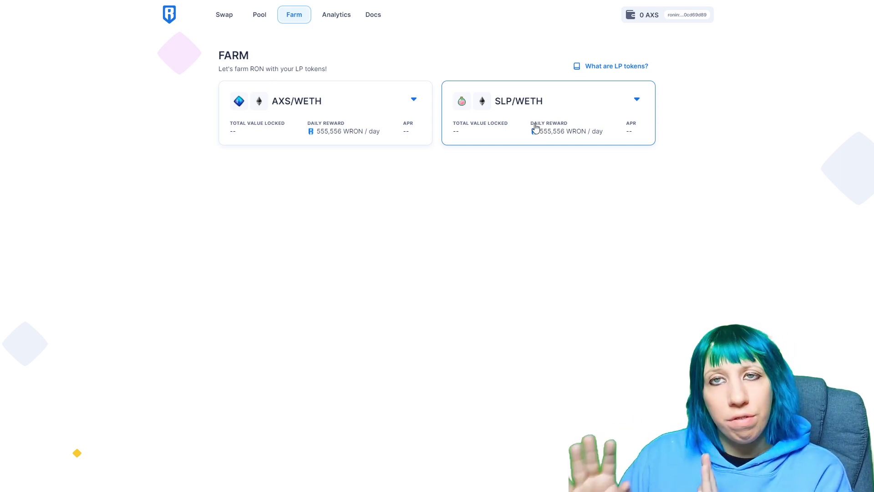
Expand the SLP/WETH farm card to show 1.217 WRON claimable and the staked LP amount.
click(514, 144)
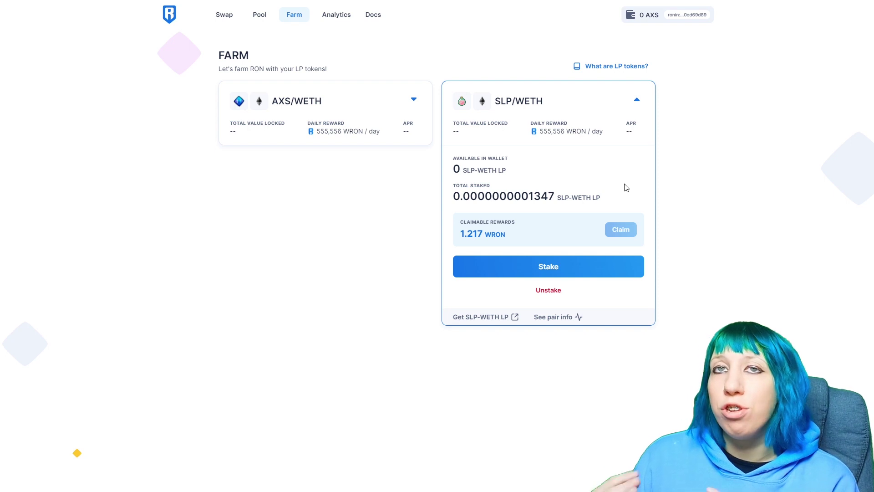